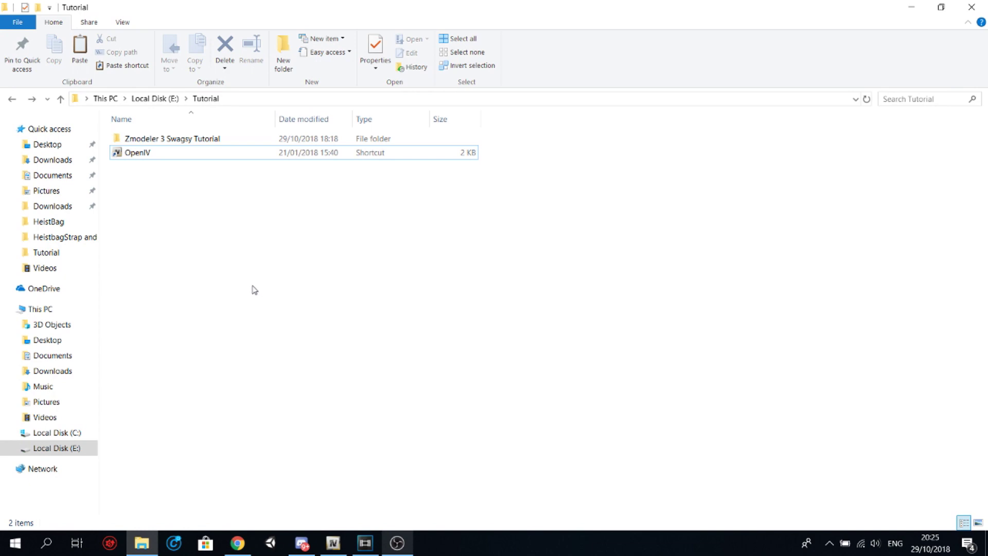
Step: Launch OpenIV from its shortcut in the E:\Tutorial folder
{"action": "double_click", "coordinate": [135, 154]}
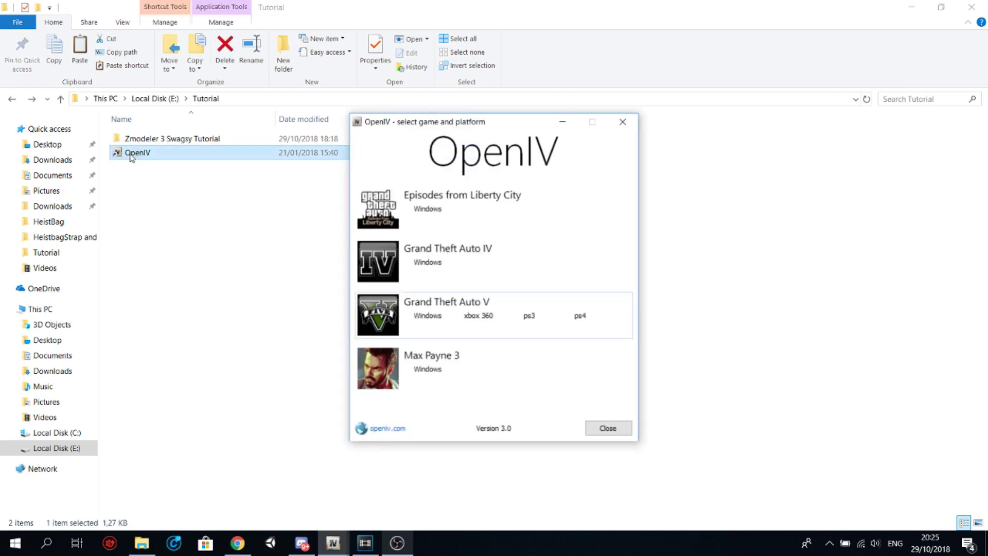
Step: Choose Grand Theft Auto V for Windows and close the duplicate OpenIV window
{"action": "left_click", "coordinate": [423, 317]}
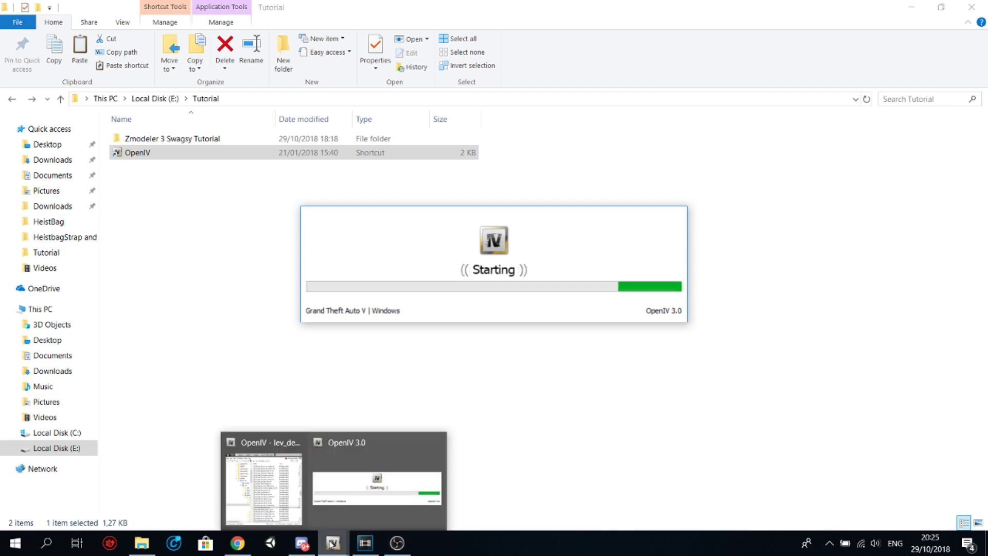
{"action": "left_click", "coordinate": [302, 441]}
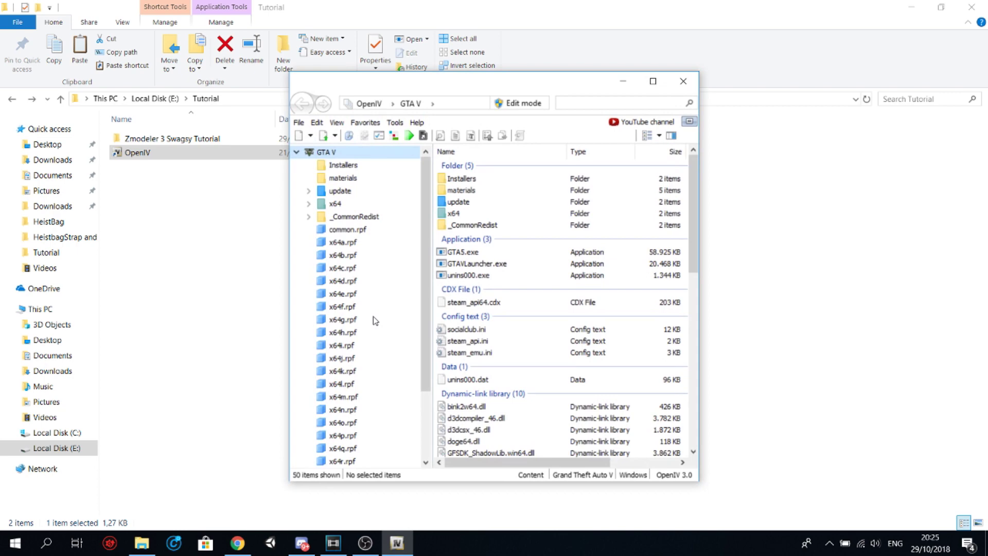
Step: Search all archives for 'bag' and open bkr_prop_meth_bigbag_01a.ydr in mp_biker_meth.rpf
{"action": "left_click", "coordinate": [584, 103]}
{"action": "type", "text": "st"}
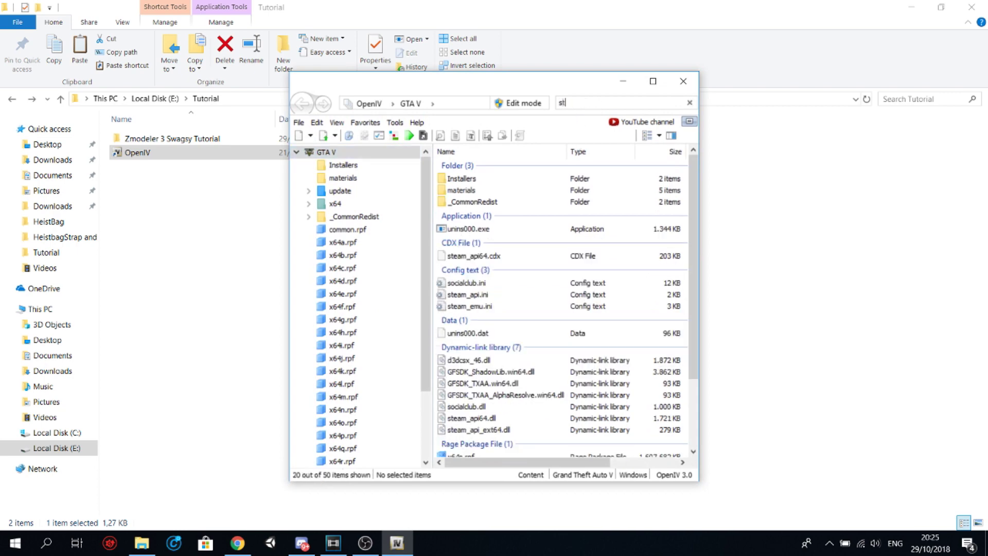
{"action": "type", "text": "b"}
{"action": "key", "text": "BackSpace"}
{"action": "key", "text": "BackSpace"}
{"action": "key", "text": "BackSpace"}
{"action": "type", "text": "bag"}
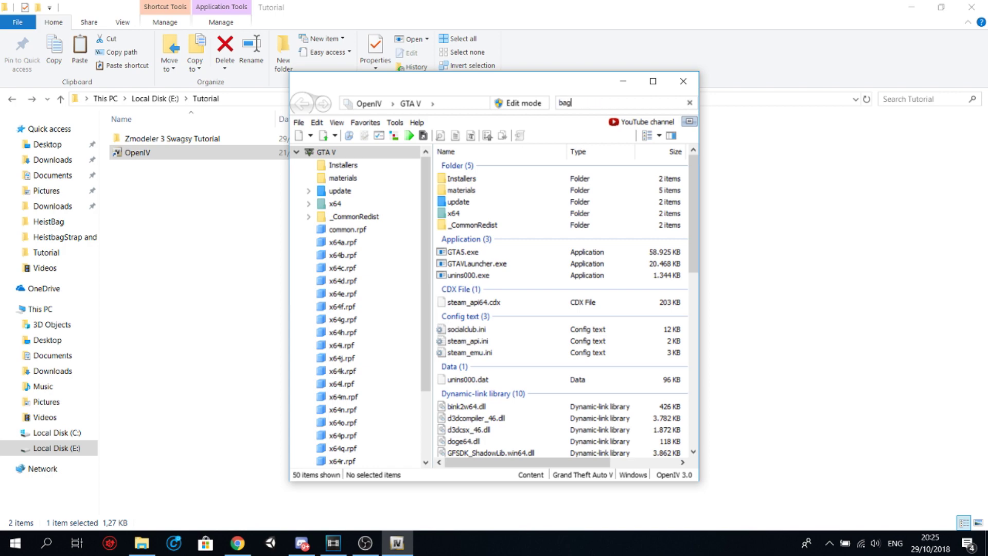
{"action": "left_click", "coordinate": [508, 200]}
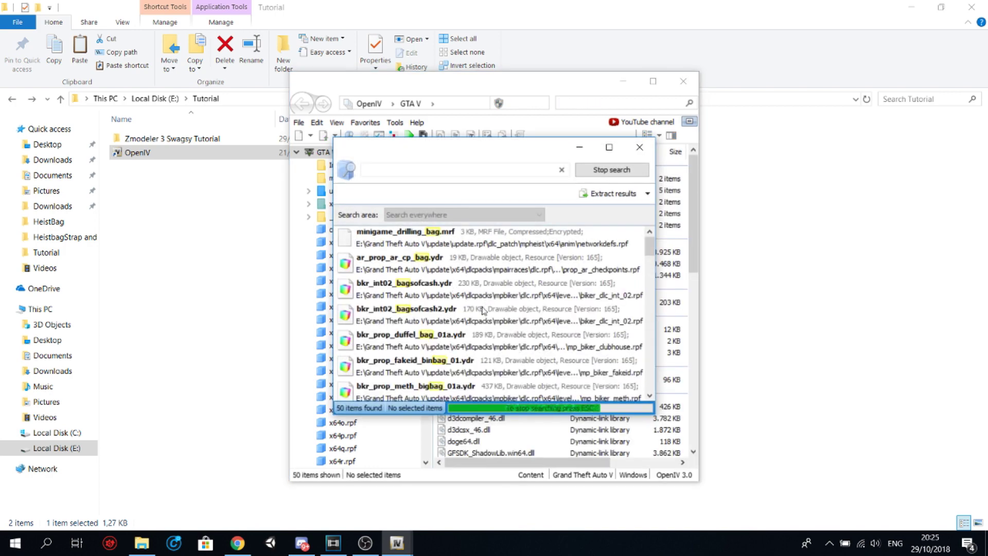
{"action": "scroll", "coordinate": [457, 322], "scroll_direction": "down", "scroll_amount": 2}
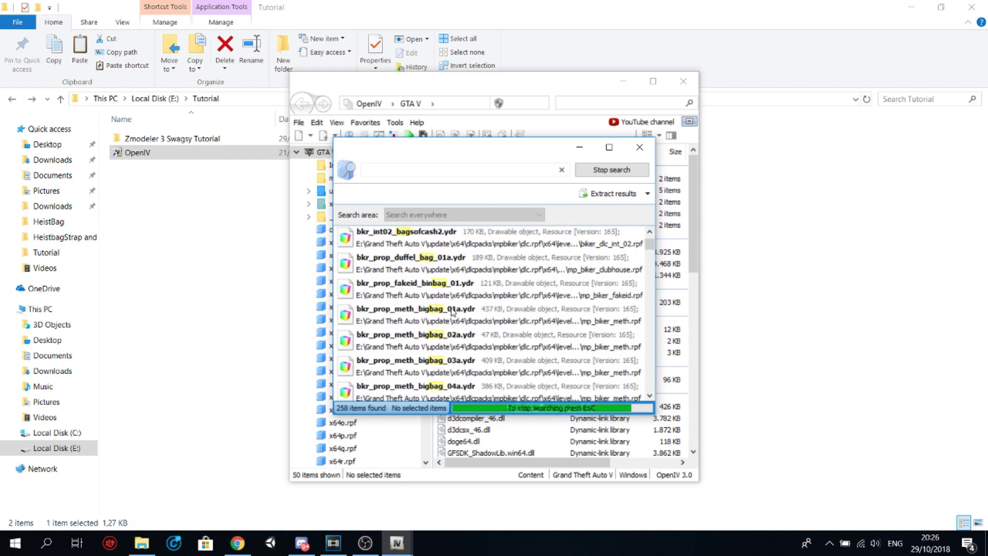
{"action": "left_click", "coordinate": [453, 311]}
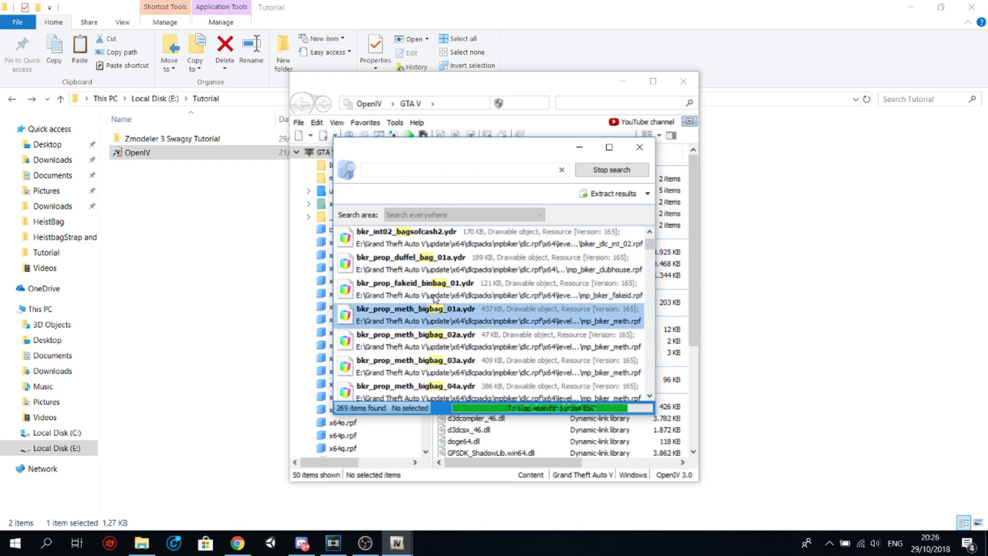
{"action": "double_click", "coordinate": [436, 312]}
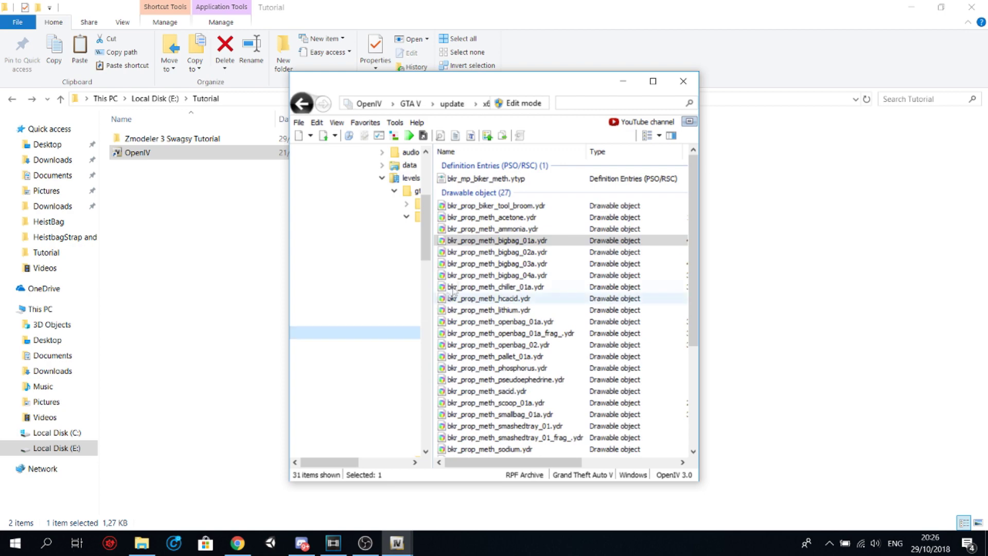
Step: Preview bkr_prop_meth_bigbag_01a.ydr in 3D, then extract it into the Tutorial folder
{"action": "double_click", "coordinate": [482, 240]}
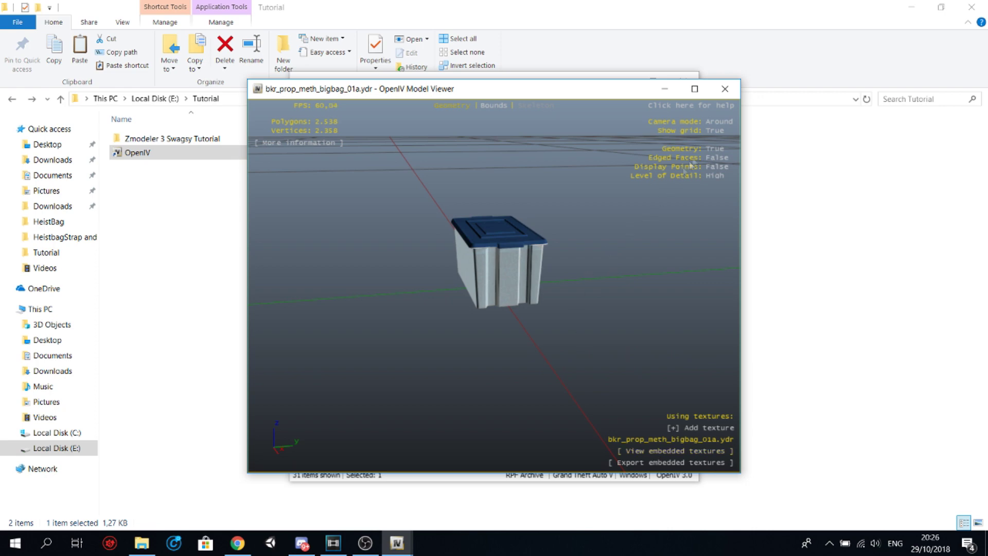
{"action": "left_click", "coordinate": [725, 89]}
{"action": "right_click", "coordinate": [479, 240]}
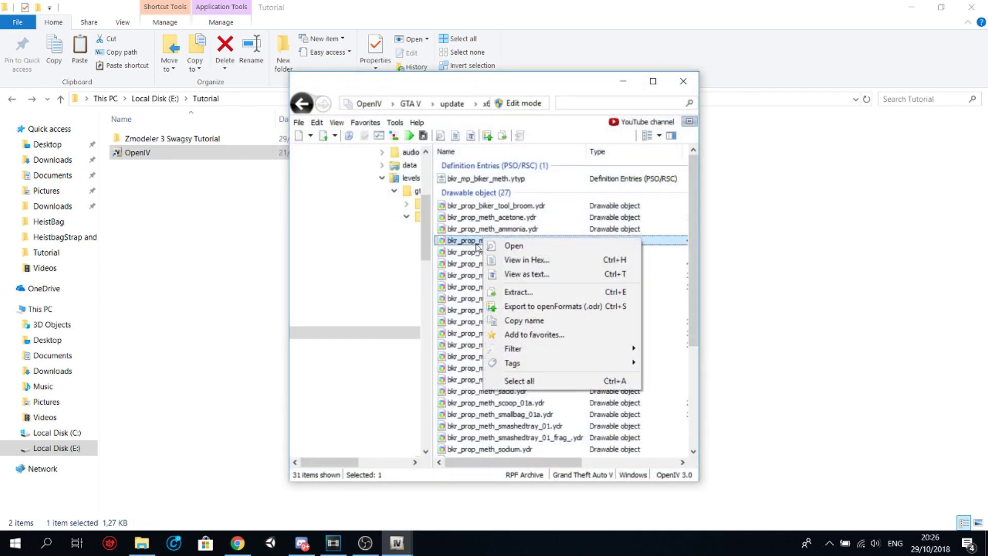
{"action": "left_click", "coordinate": [544, 299]}
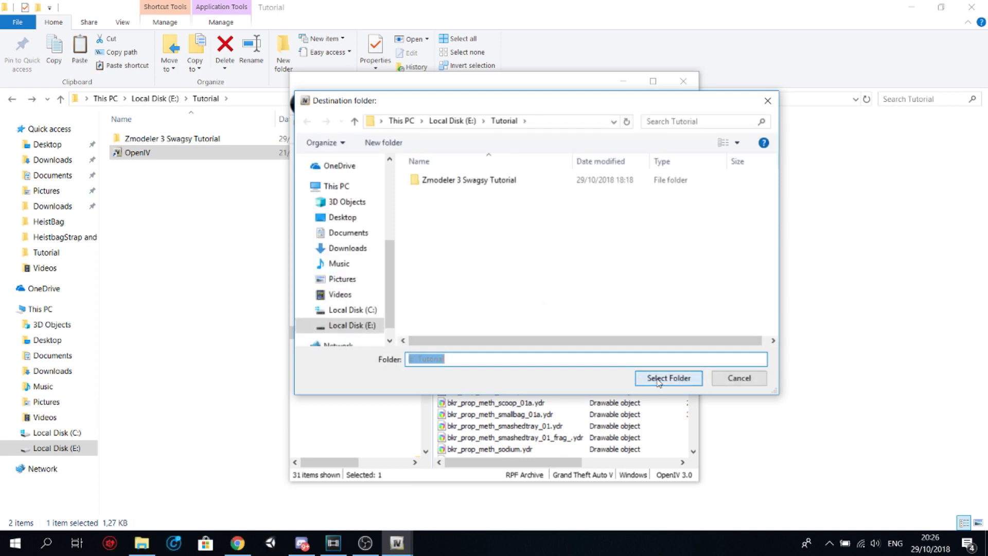
{"action": "left_click", "coordinate": [669, 379]}
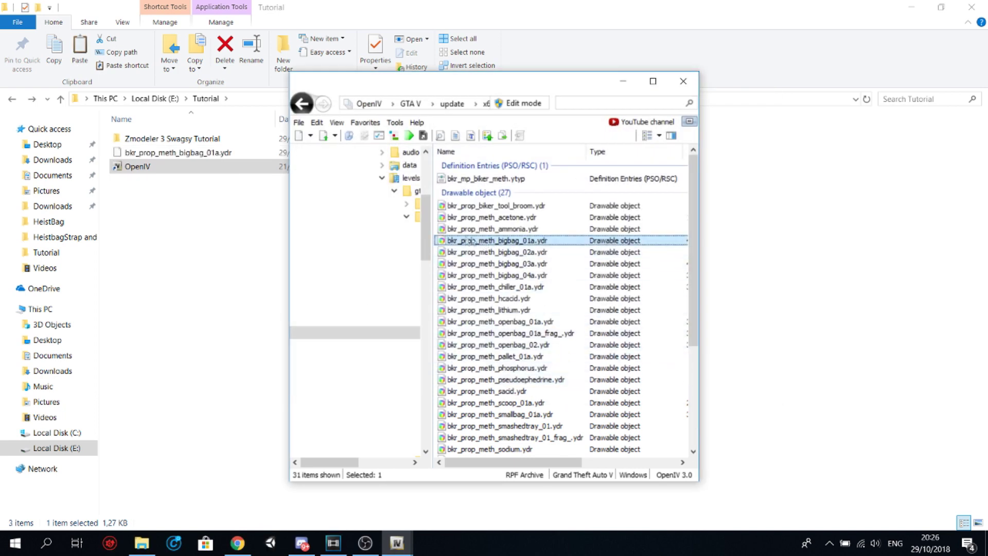
{"action": "left_click", "coordinate": [241, 219]}
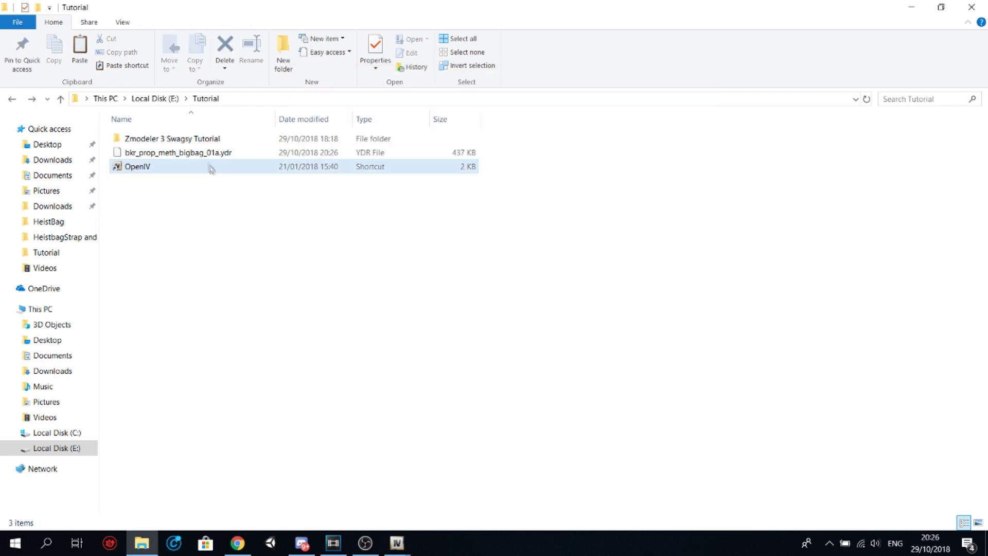
Step: Go to Zmodeler 3 Swagsy Tutorial > zmodeler3 and launch ZModeler3.exe
{"action": "double_click", "coordinate": [201, 139]}
{"action": "double_click", "coordinate": [200, 138]}
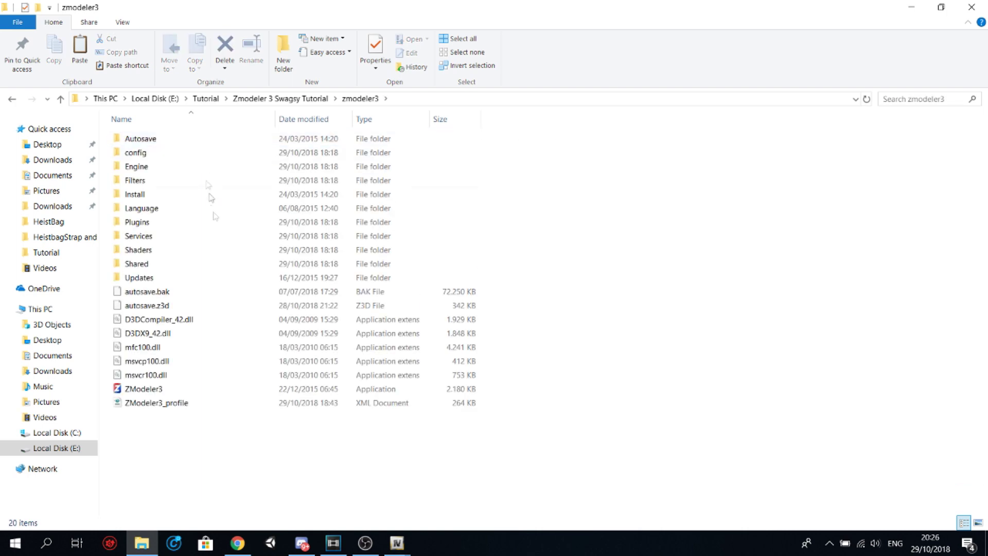
{"action": "double_click", "coordinate": [194, 391]}
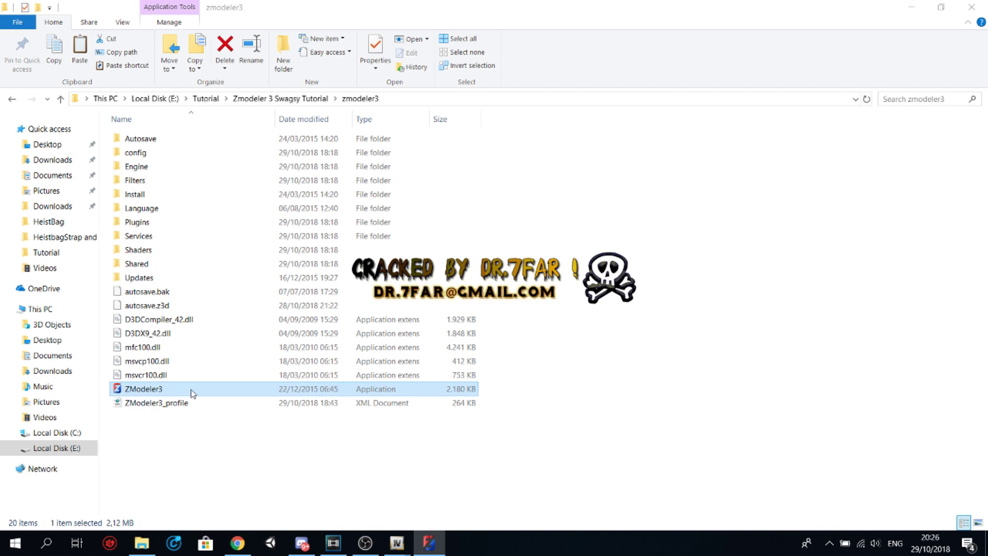
{"action": "double_click", "coordinate": [191, 390]}
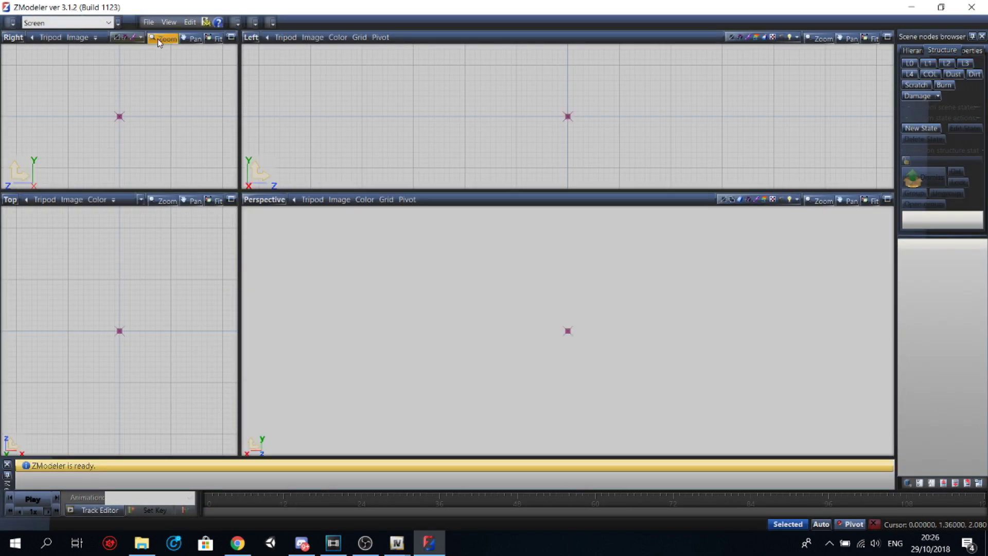
Step: Import bkr_prop_meth_bigbag_01a.ydr into ZModeler3
{"action": "left_click", "coordinate": [149, 22]}
{"action": "left_click", "coordinate": [163, 101]}
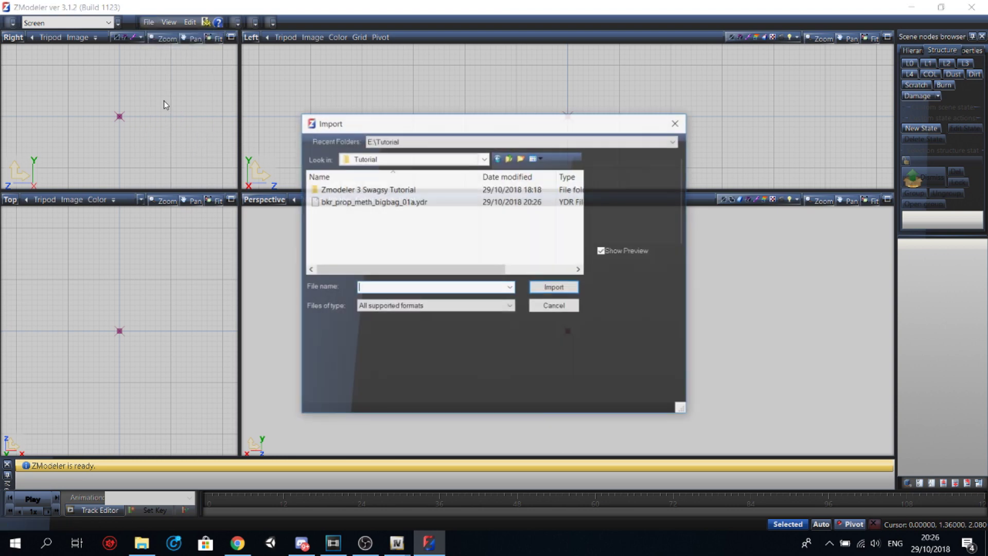
{"action": "double_click", "coordinate": [343, 202]}
{"action": "left_click", "coordinate": [339, 199]}
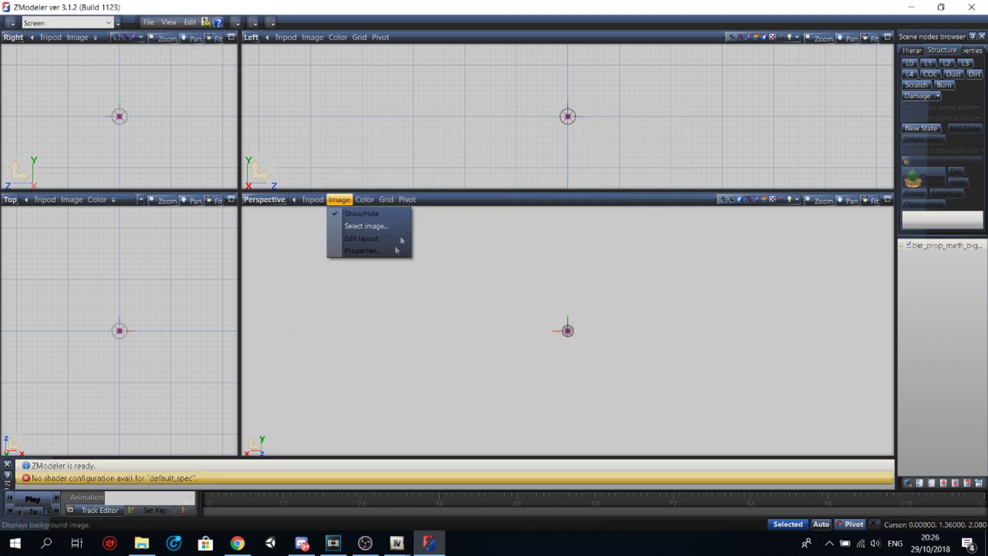
{"action": "left_click", "coordinate": [407, 200]}
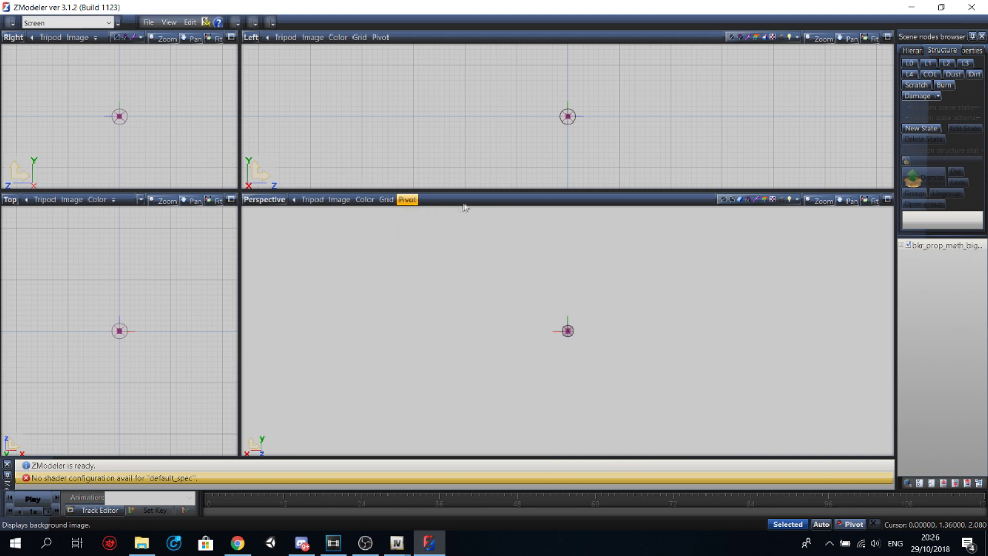
Step: Show the model's L0 geometry and tilt the Perspective view to inspect it
{"action": "scroll", "coordinate": [570, 322], "scroll_direction": "up", "scroll_amount": 5}
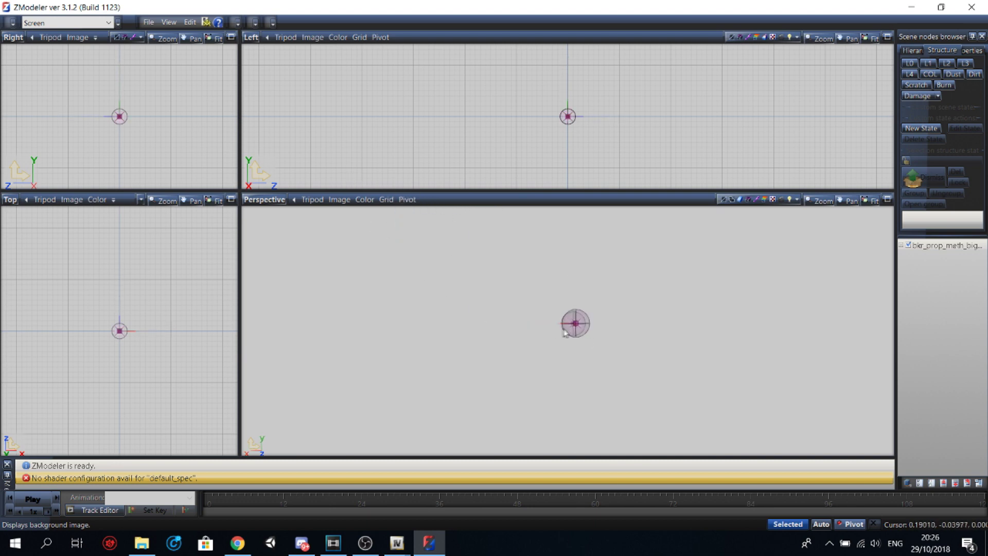
{"action": "middle_click_drag", "start_coordinate": [530, 307], "coordinate": [472, 338]}
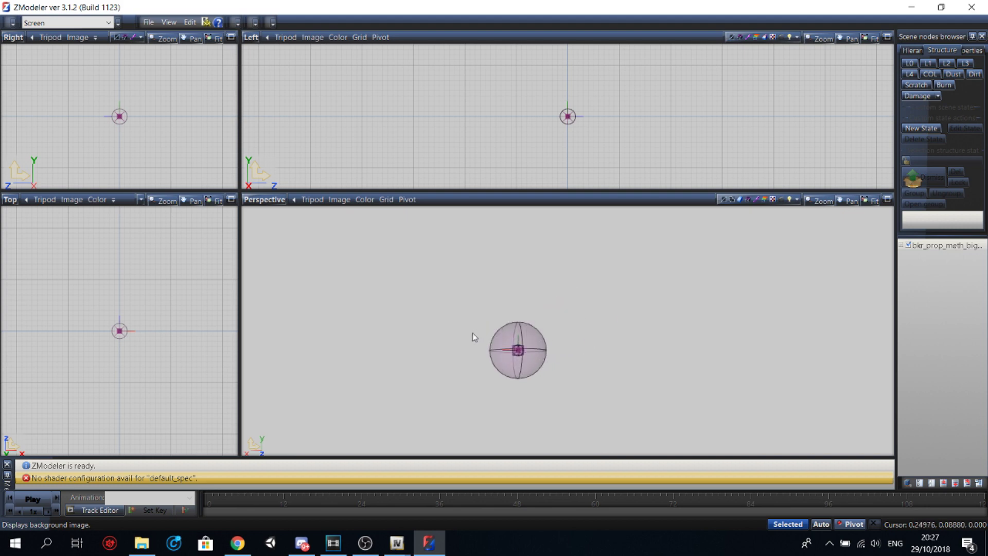
{"action": "left_click", "coordinate": [909, 63]}
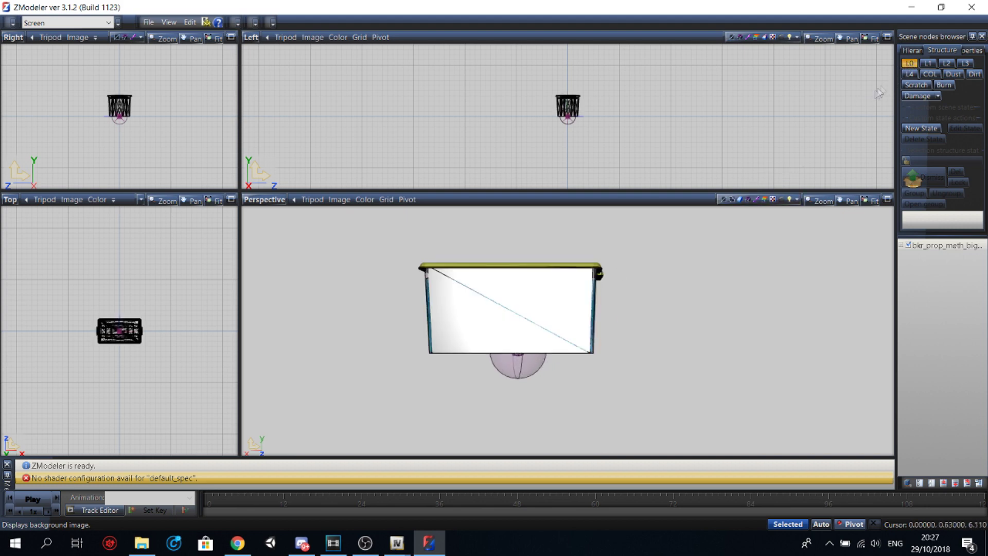
{"action": "middle_click_drag", "start_coordinate": [439, 267], "coordinate": [392, 307]}
Step: Export the model as Wavefront OBJ 'dfae', then exit ZModeler without saving
{"action": "left_click", "coordinate": [148, 22]}
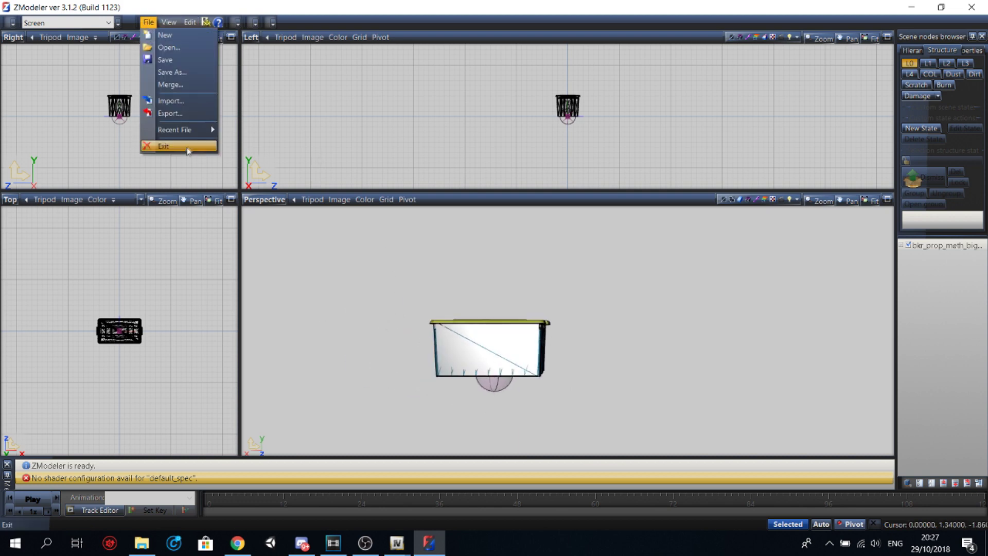
{"action": "left_click", "coordinate": [185, 120]}
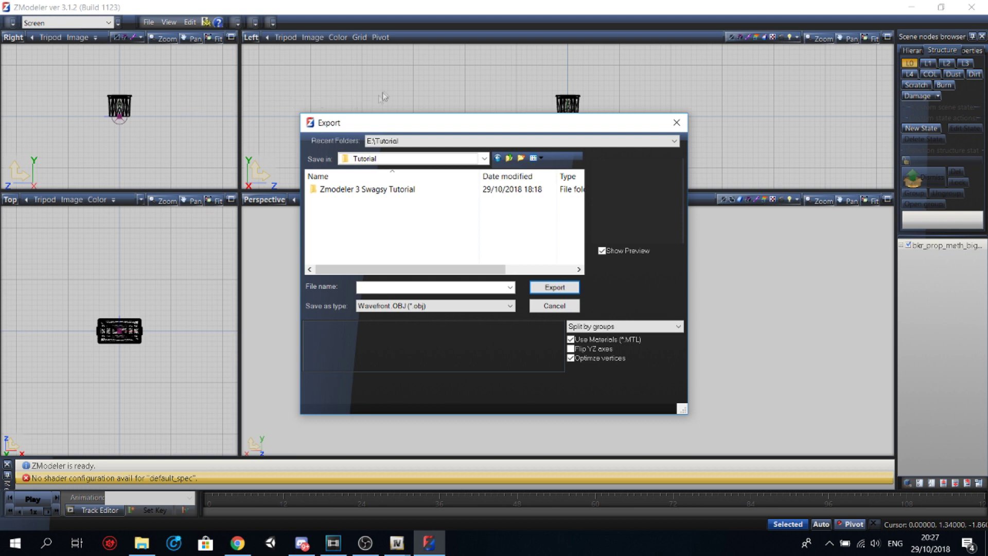
{"action": "left_click", "coordinate": [411, 288]}
{"action": "type", "text": "dfae"}
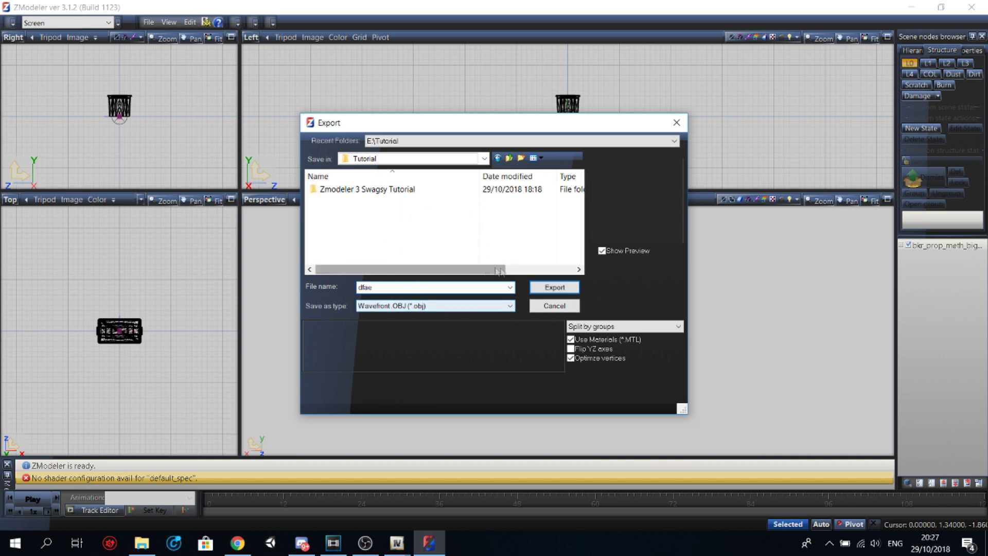
{"action": "left_click", "coordinate": [490, 306]}
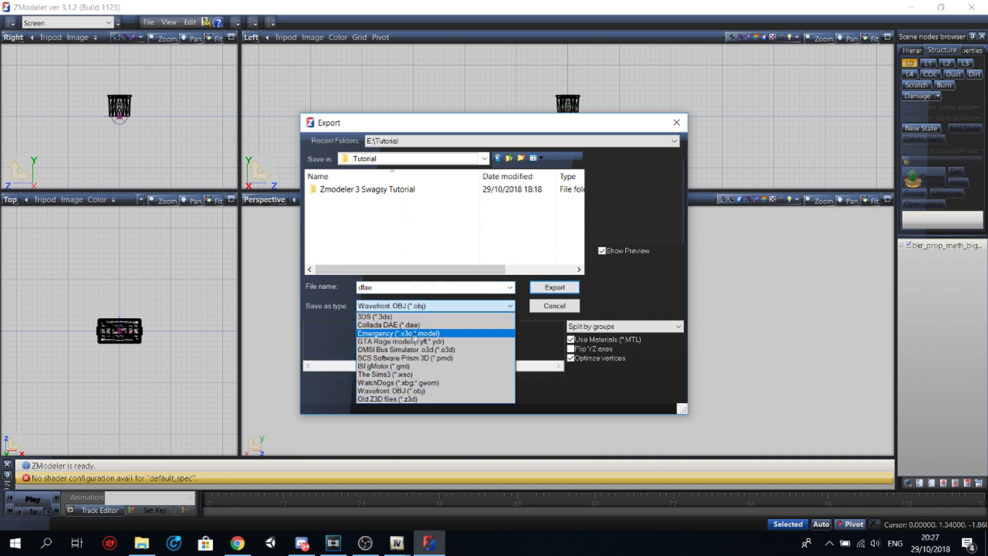
{"action": "left_click", "coordinate": [394, 391]}
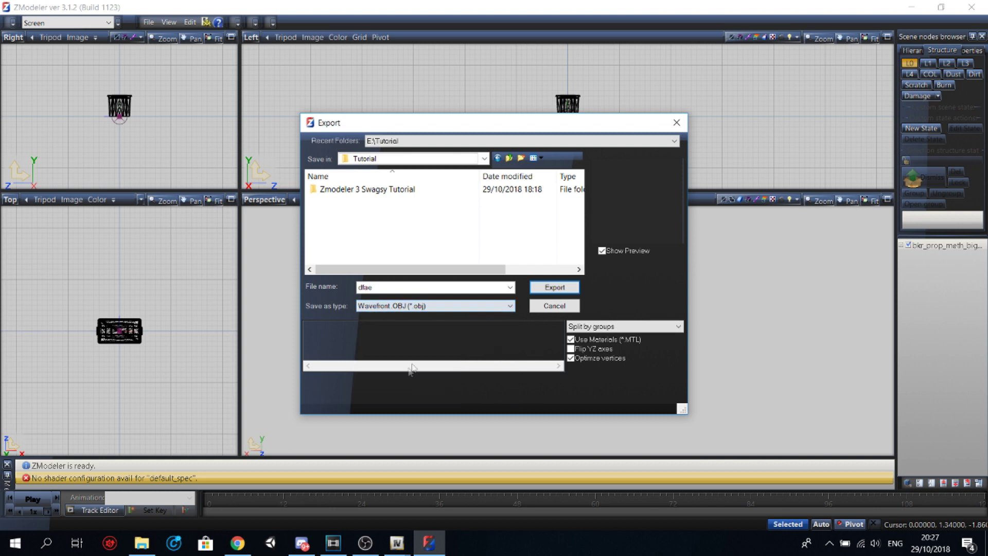
{"action": "left_click", "coordinate": [542, 288]}
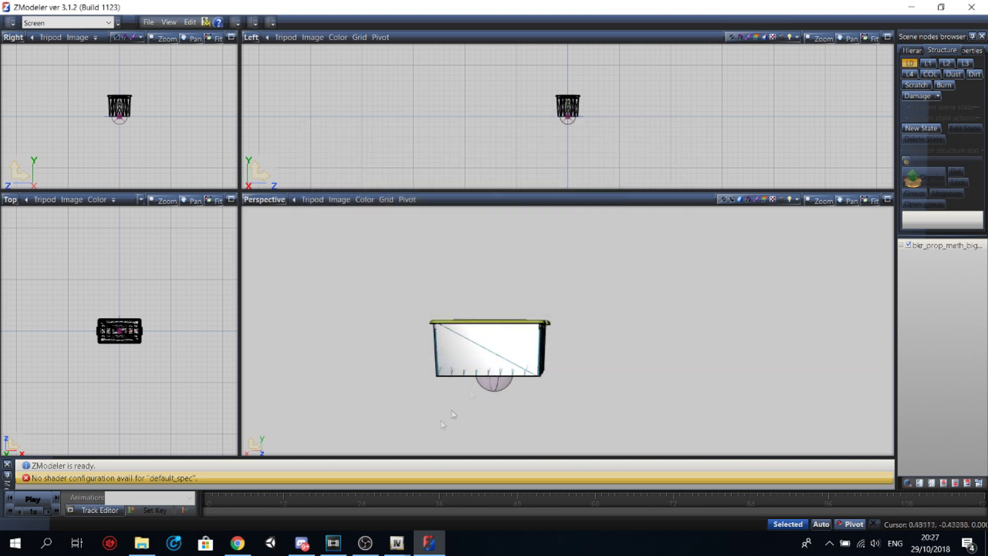
{"action": "left_click", "coordinate": [972, 7]}
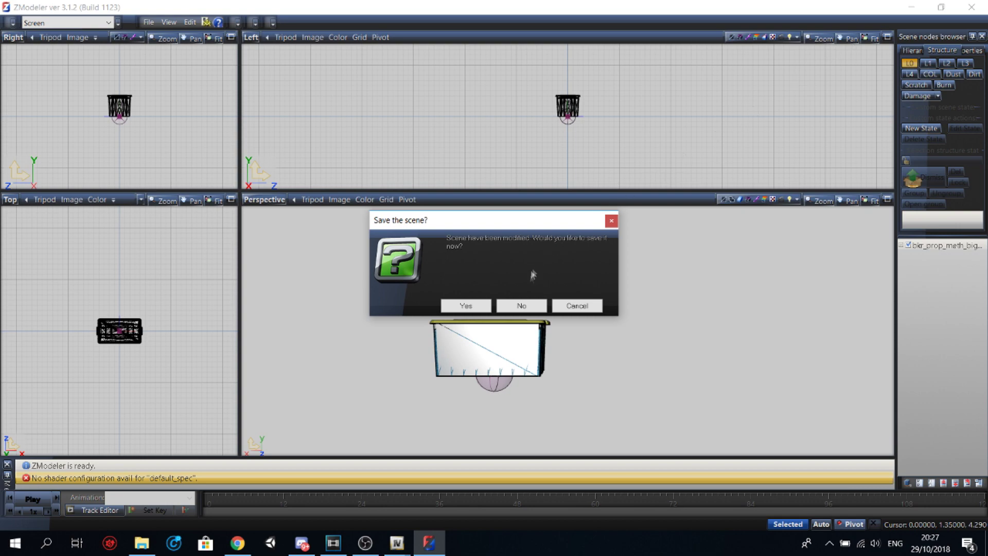
{"action": "left_click", "coordinate": [521, 307]}
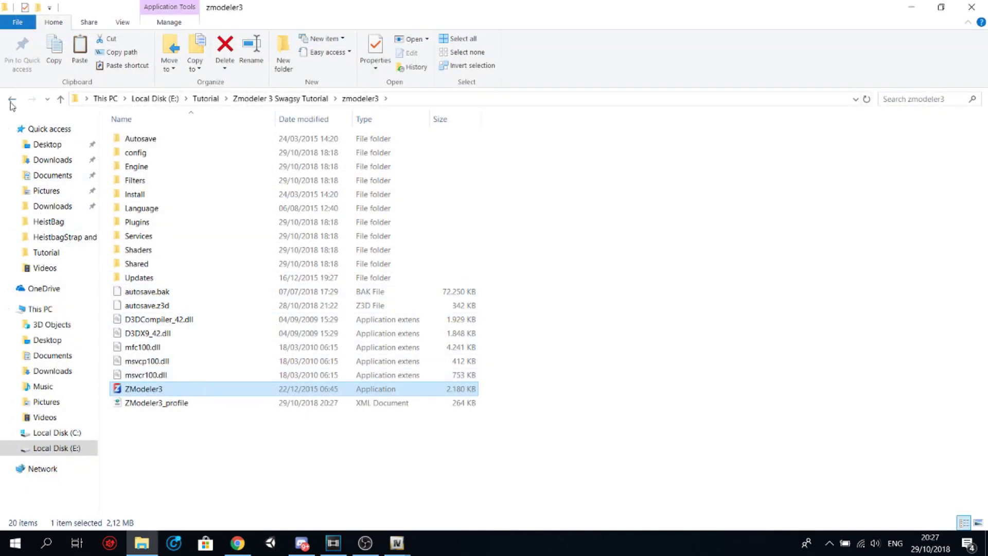
Step: Return to OpenIV and open bkr_prop_meth_bigbag_01a.ydr in the Model Viewer
{"action": "left_click", "coordinate": [12, 98]}
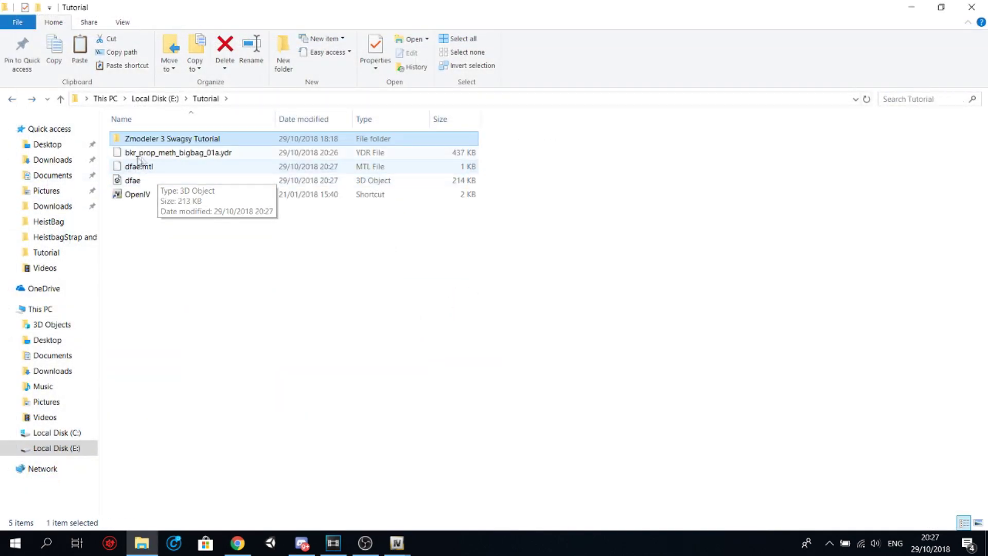
{"action": "left_click", "coordinate": [160, 197]}
{"action": "mouse_move", "coordinate": [397, 543]}
{"action": "left_click", "coordinate": [434, 476]}
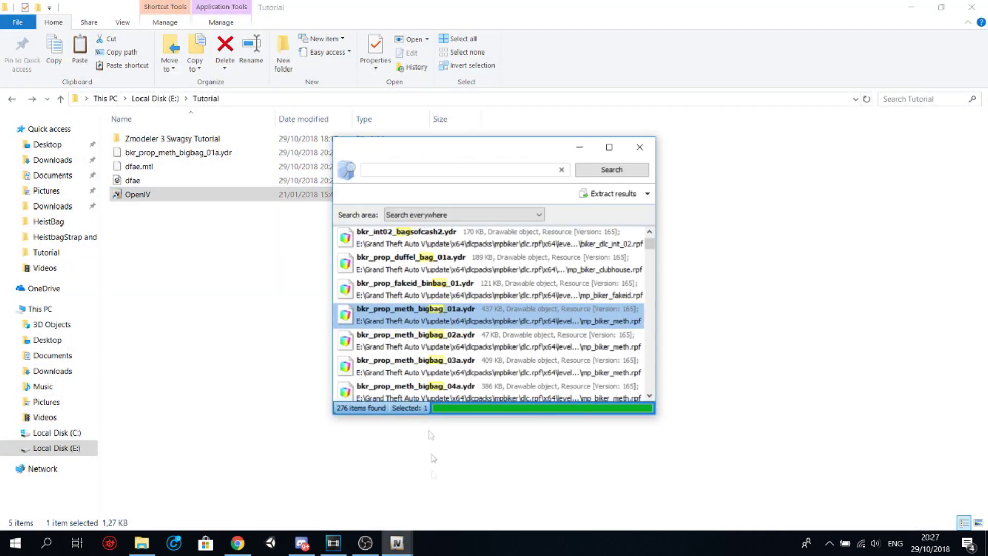
{"action": "double_click", "coordinate": [383, 308]}
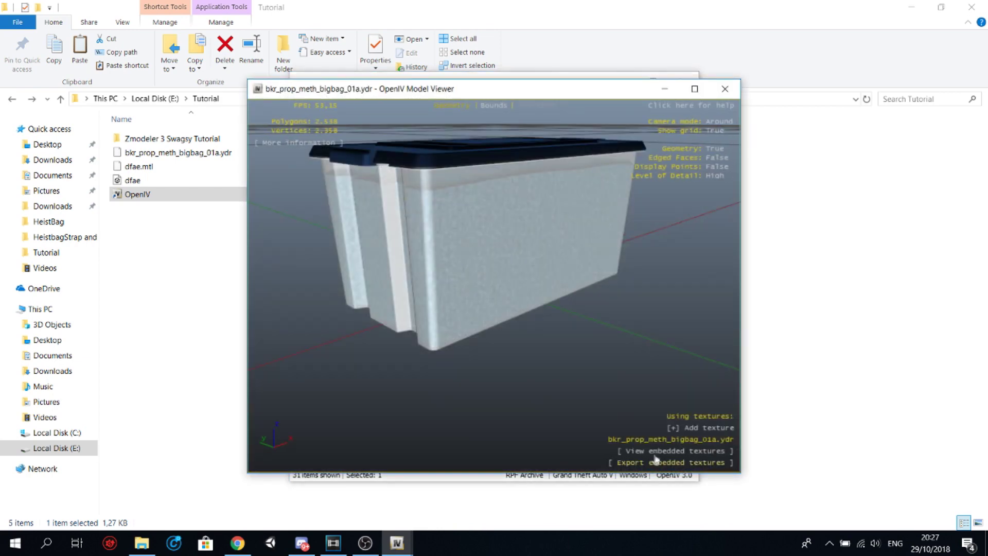
Step: Export the model's embedded textures to E:\Tutorial and review them in the texture list
{"action": "left_click", "coordinate": [653, 466]}
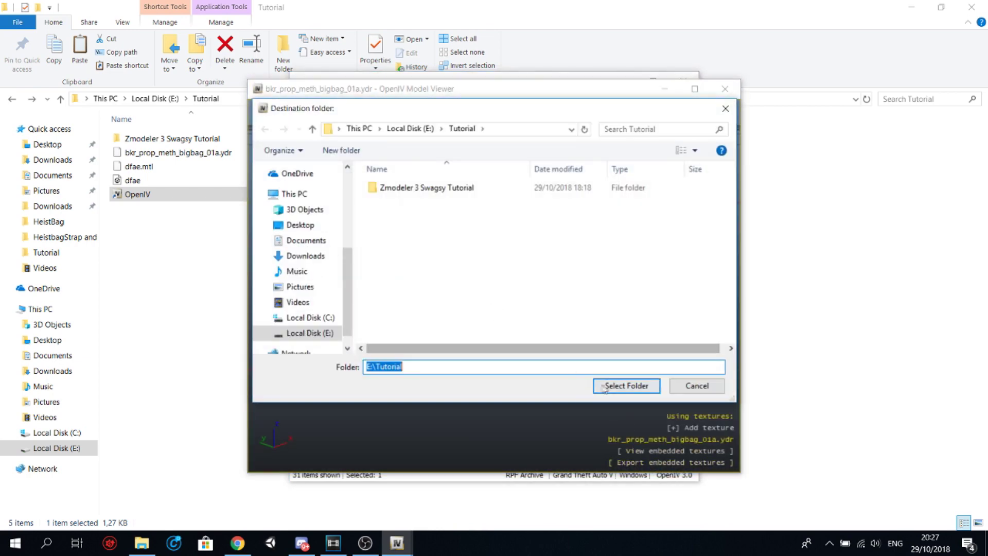
{"action": "left_click", "coordinate": [628, 385]}
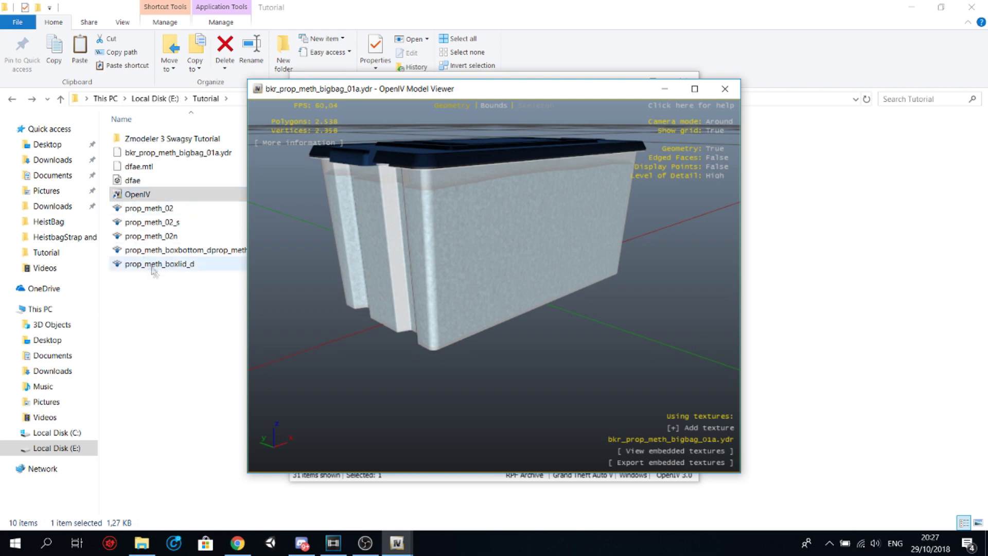
{"action": "left_click", "coordinate": [646, 452]}
{"action": "scroll", "coordinate": [413, 289], "scroll_direction": "down", "scroll_amount": 3}
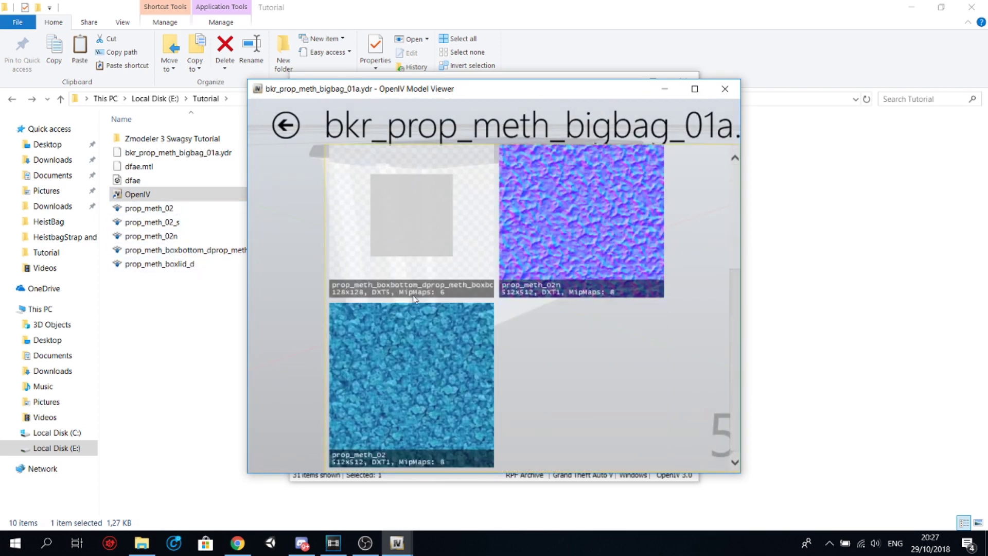
{"action": "scroll", "coordinate": [415, 298], "scroll_direction": "up", "scroll_amount": 3}
{"action": "scroll", "coordinate": [578, 253], "scroll_direction": "down", "scroll_amount": 3}
{"action": "scroll", "coordinate": [543, 265], "scroll_direction": "up", "scroll_amount": 3}
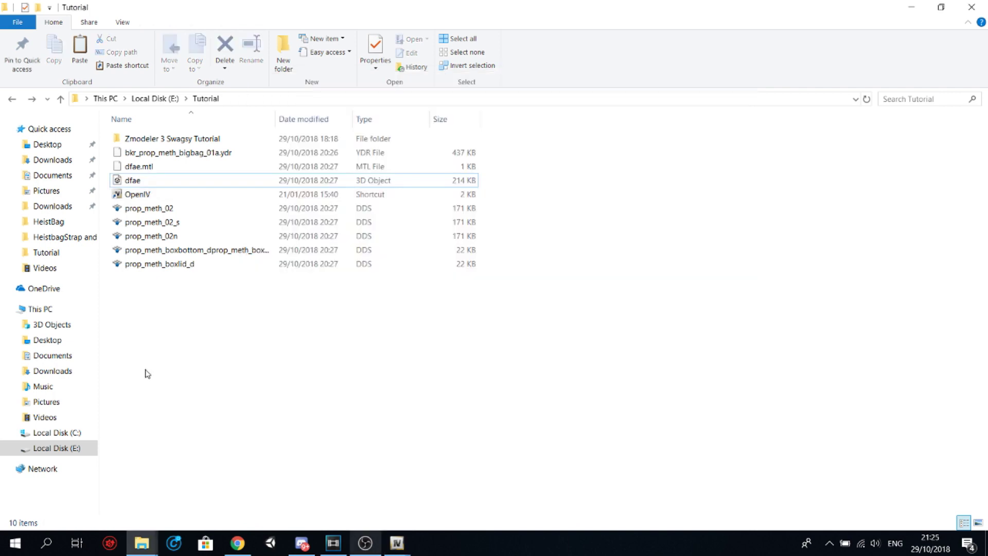
Step: Open dfae.obj in Mixed Reality Viewer, restore its window, orbit the box and reset the view
{"action": "left_click", "coordinate": [126, 184]}
{"action": "left_click_drag", "start_coordinate": [107, 163], "coordinate": [130, 187]}
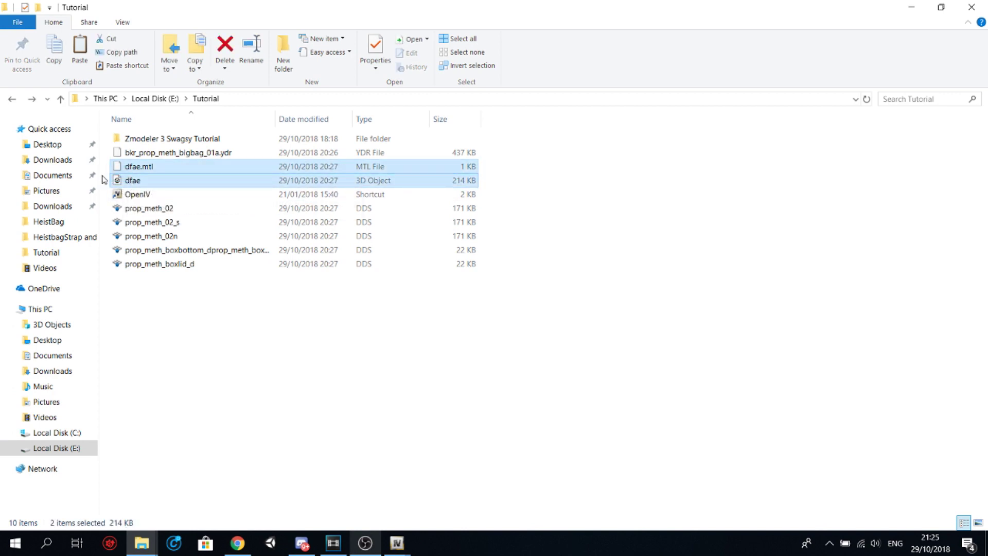
{"action": "double_click", "coordinate": [129, 181]}
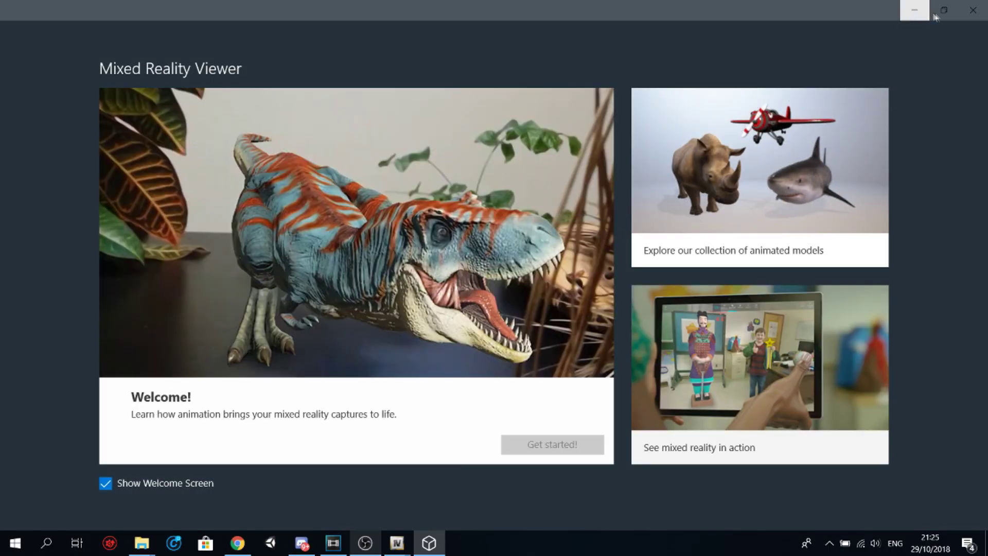
{"action": "left_click", "coordinate": [944, 10]}
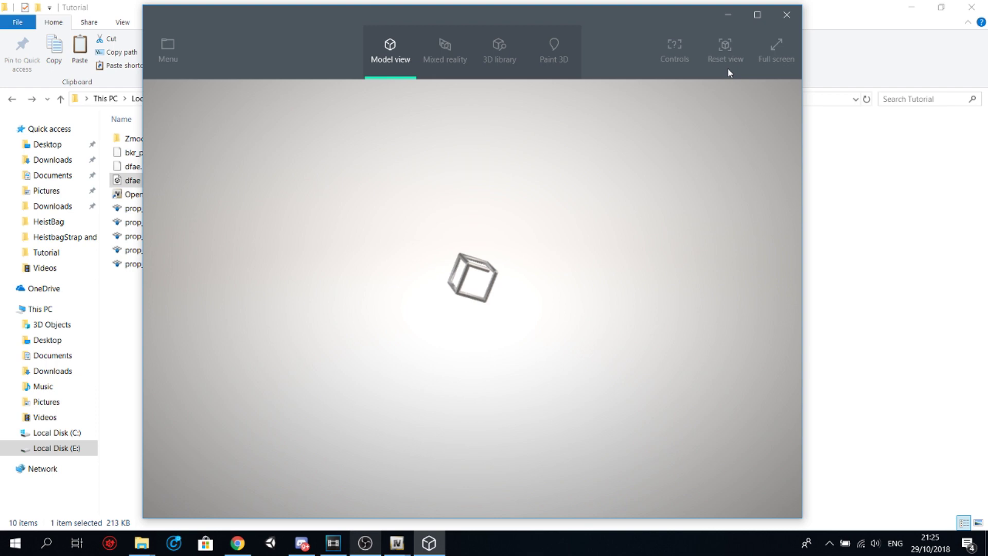
{"action": "left_click_drag", "start_coordinate": [501, 323], "coordinate": [477, 274]}
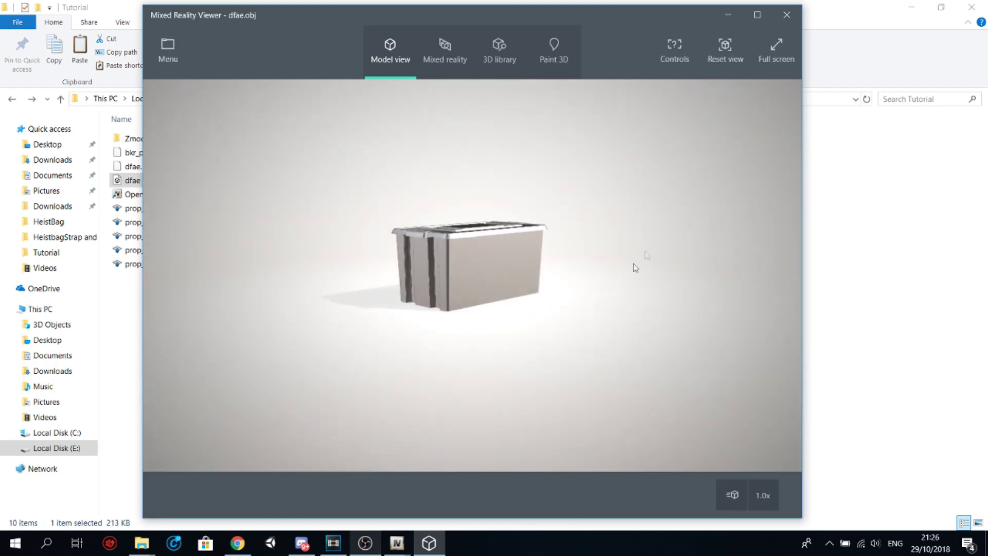
{"action": "left_click", "coordinate": [724, 46]}
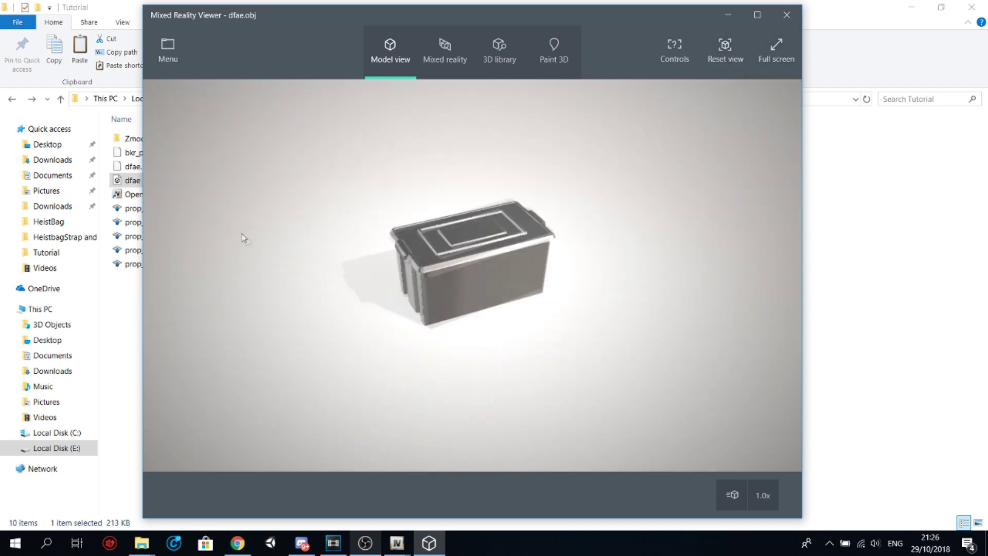